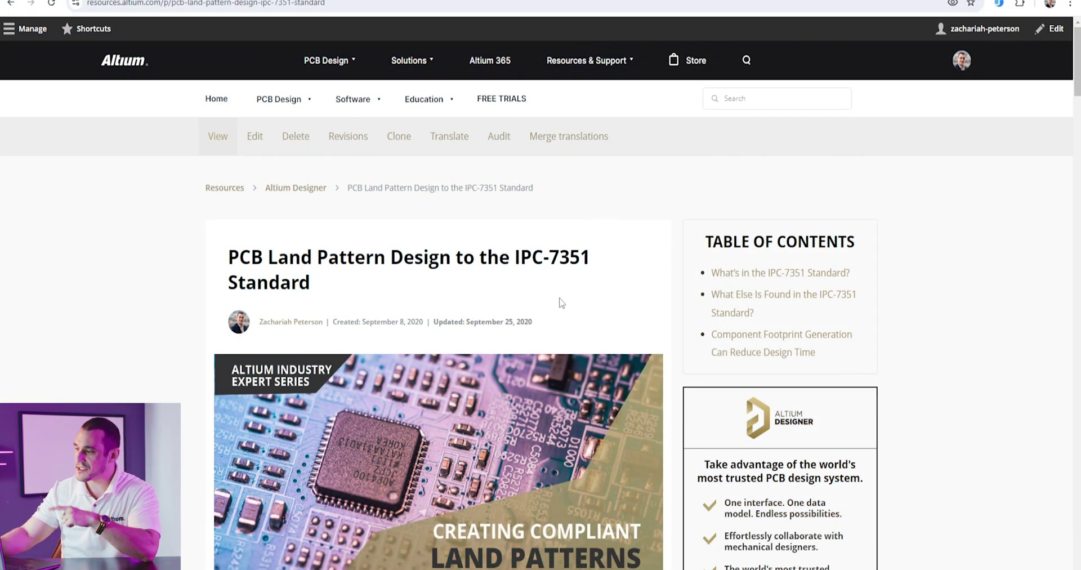
Step: Scroll down the BGA land pattern article to its ball-diameter versus nominal-land-diameter table
scroll(562, 302, down, 3)
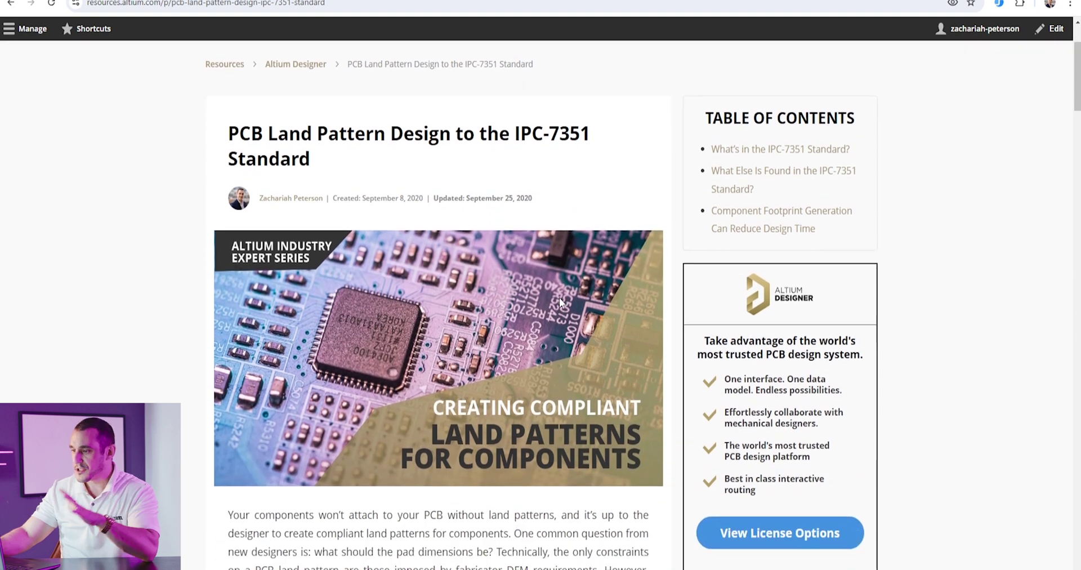
scroll(559, 302, down, 3)
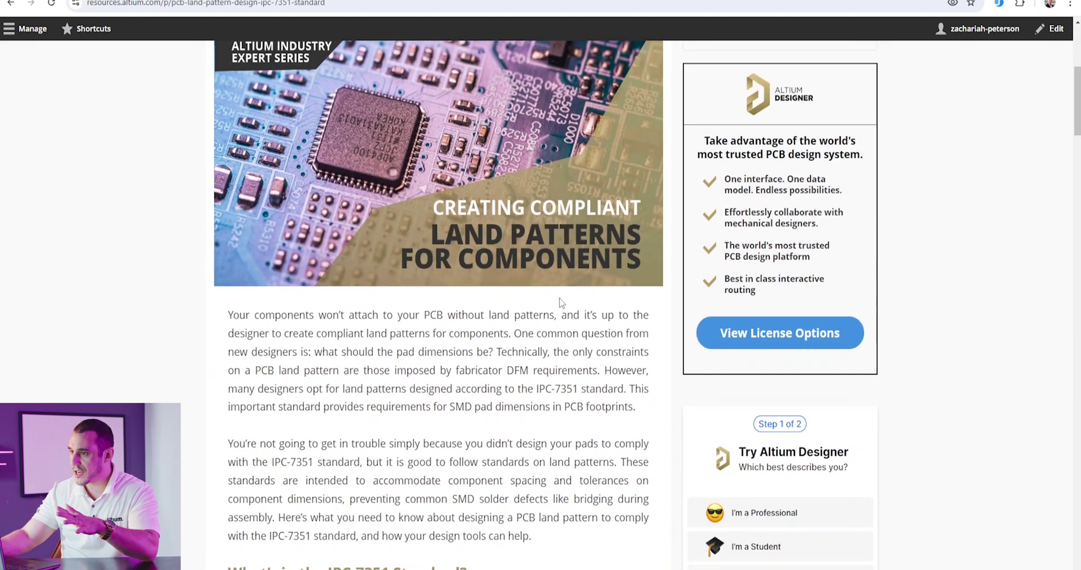
scroll(560, 298, down, 3)
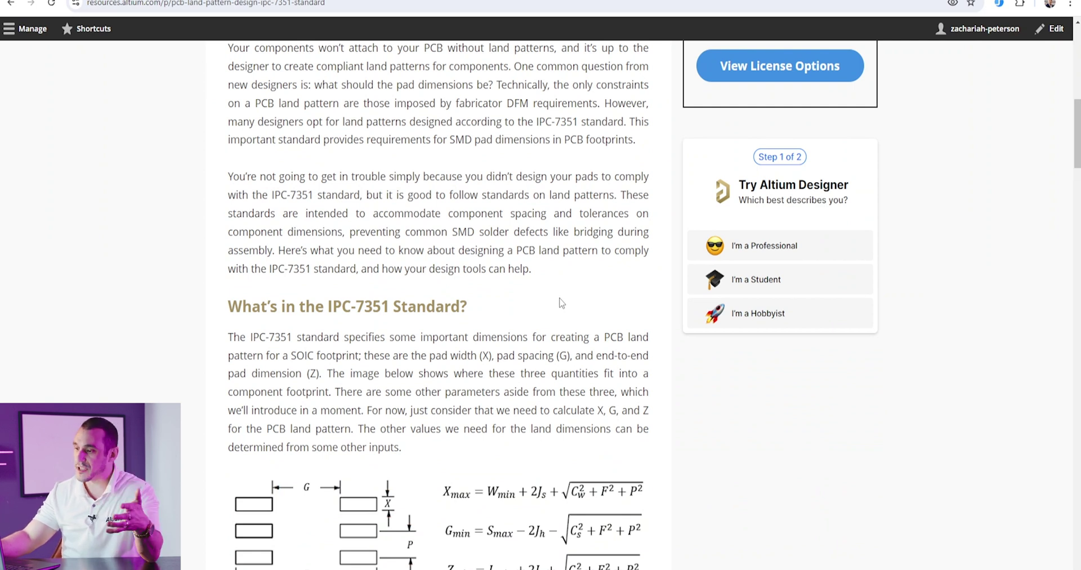
scroll(561, 302, down, 2)
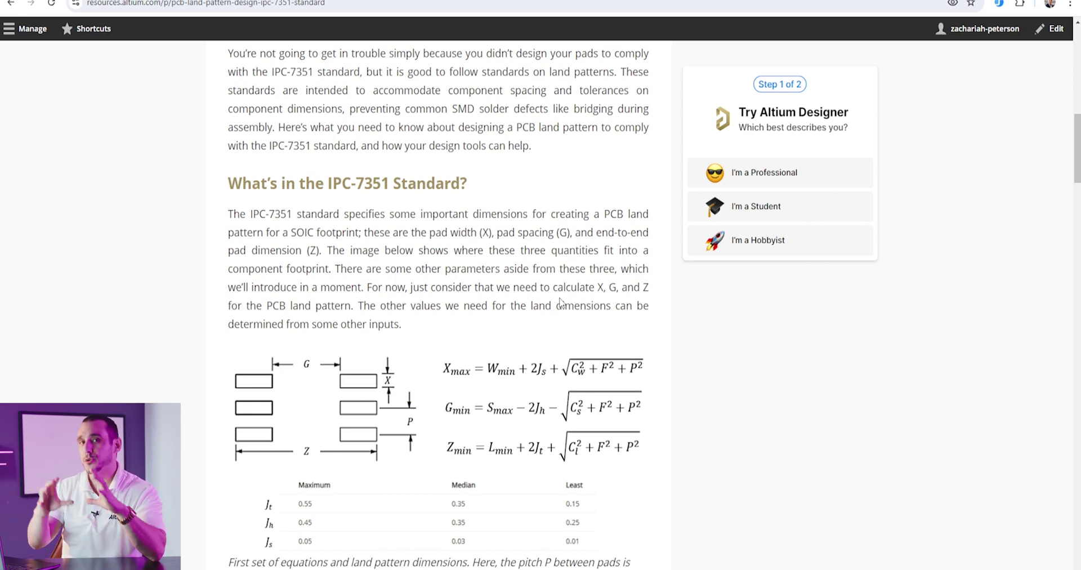
scroll(433, 319, down, 3)
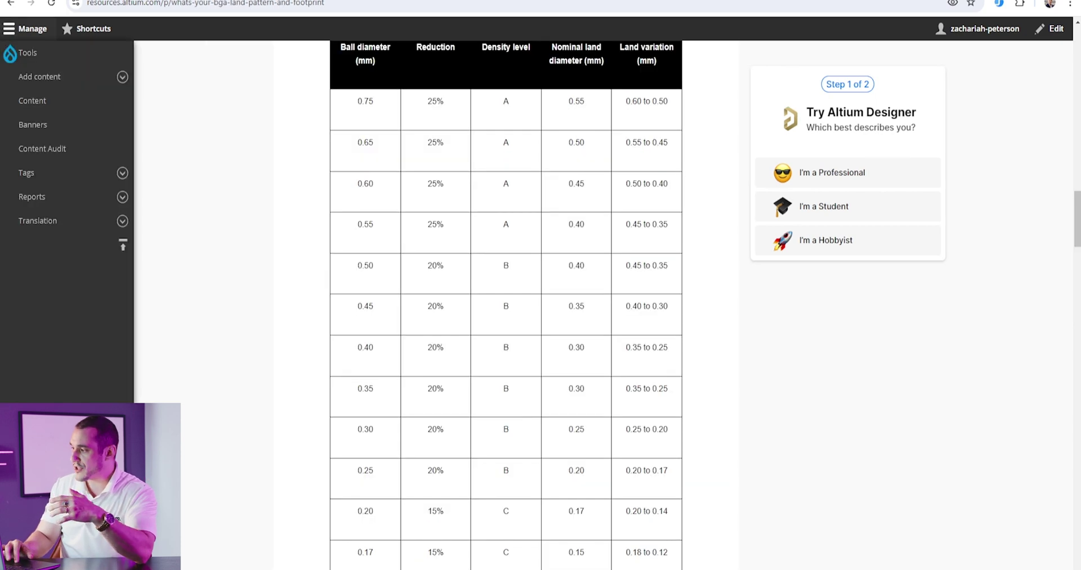
drag(1072, 233, 1072, 144)
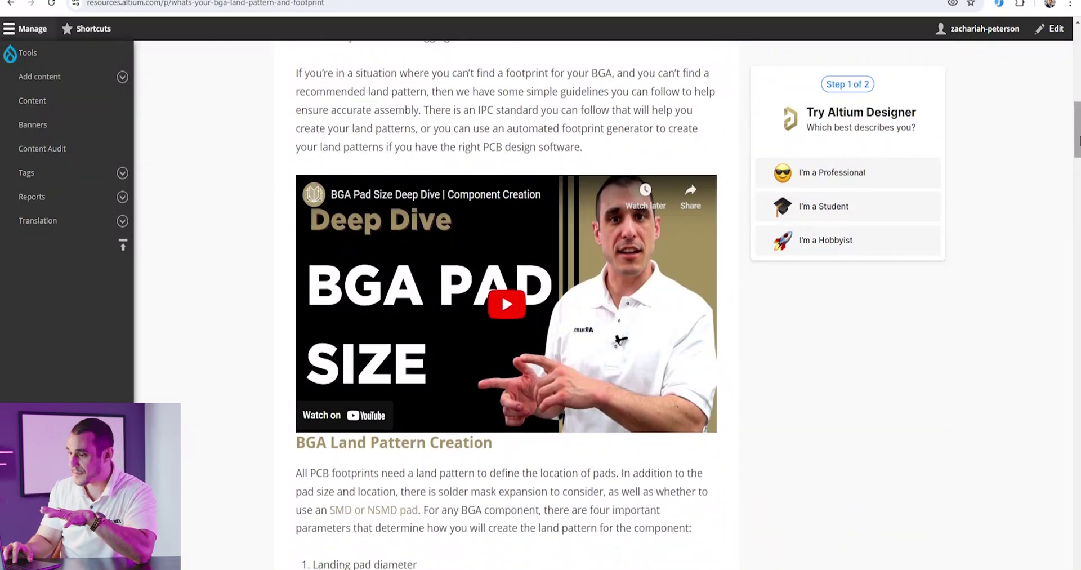
drag(1075, 139, 1075, 161)
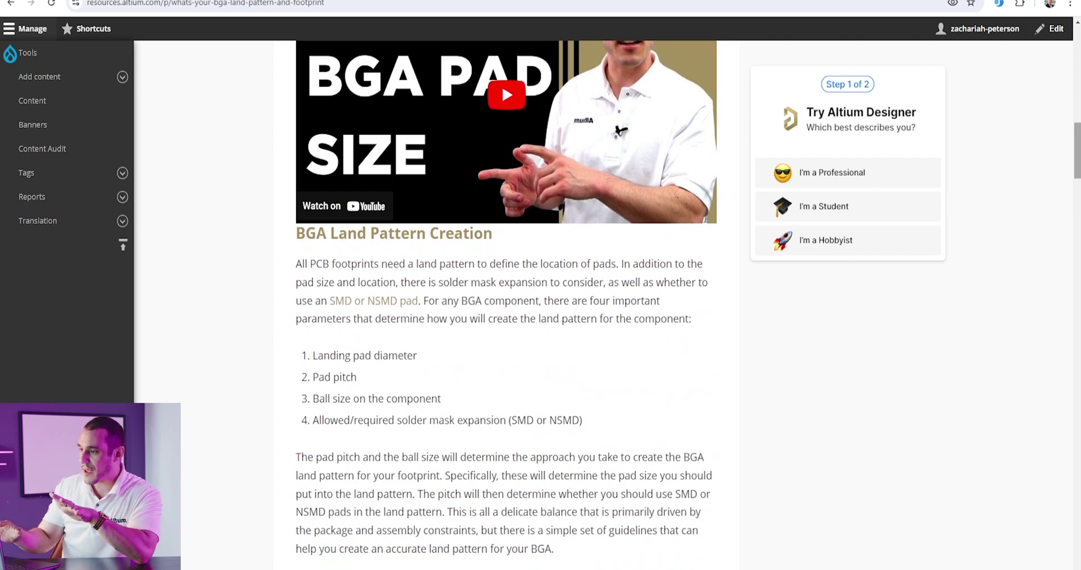
drag(1076, 161, 1077, 209)
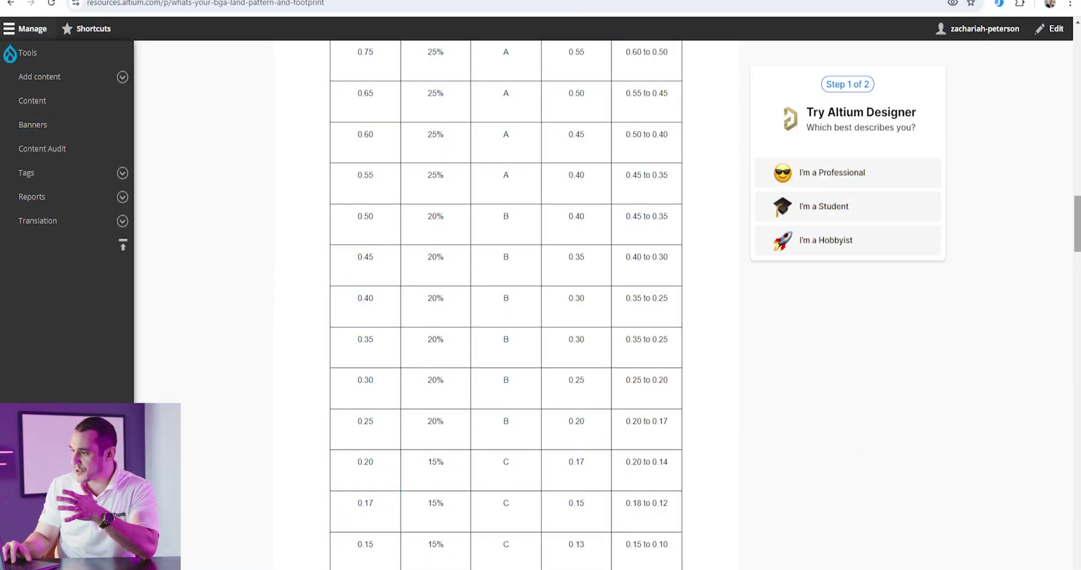
Step: Review the pad-size table, then switch to the forum thread 'IPC-7351 Collapsing and Non-Collapsing BGA Balls'
drag(1076, 224, 1077, 218)
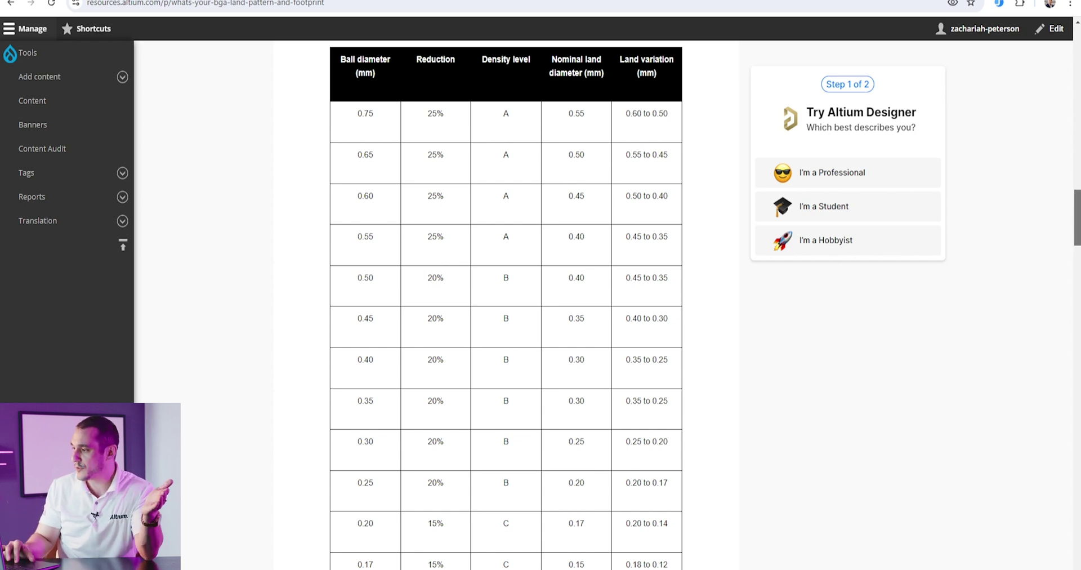
scroll(759, 407, down, 2)
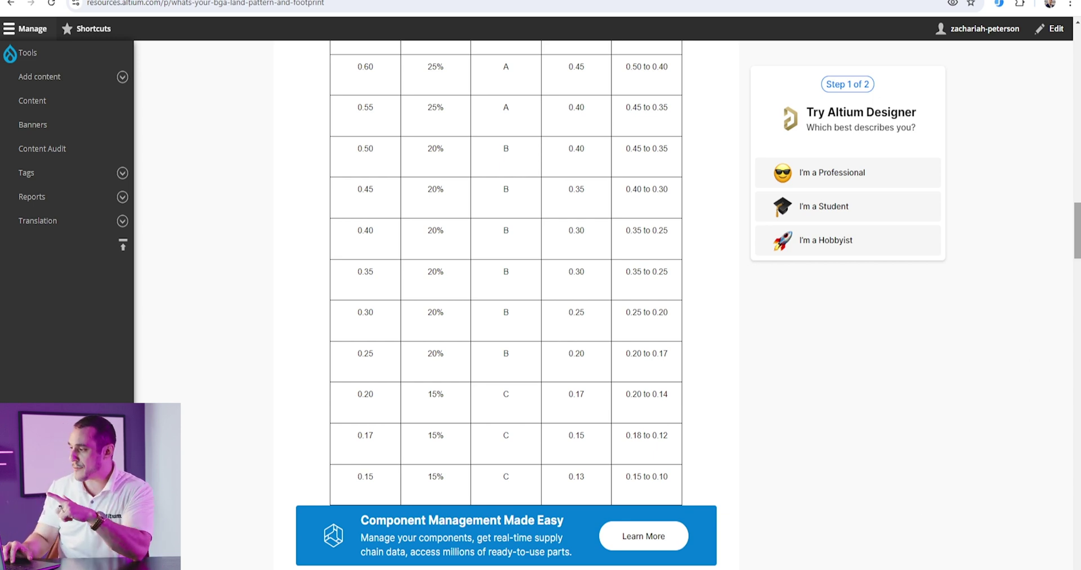
scroll(1076, 230, up, 4)
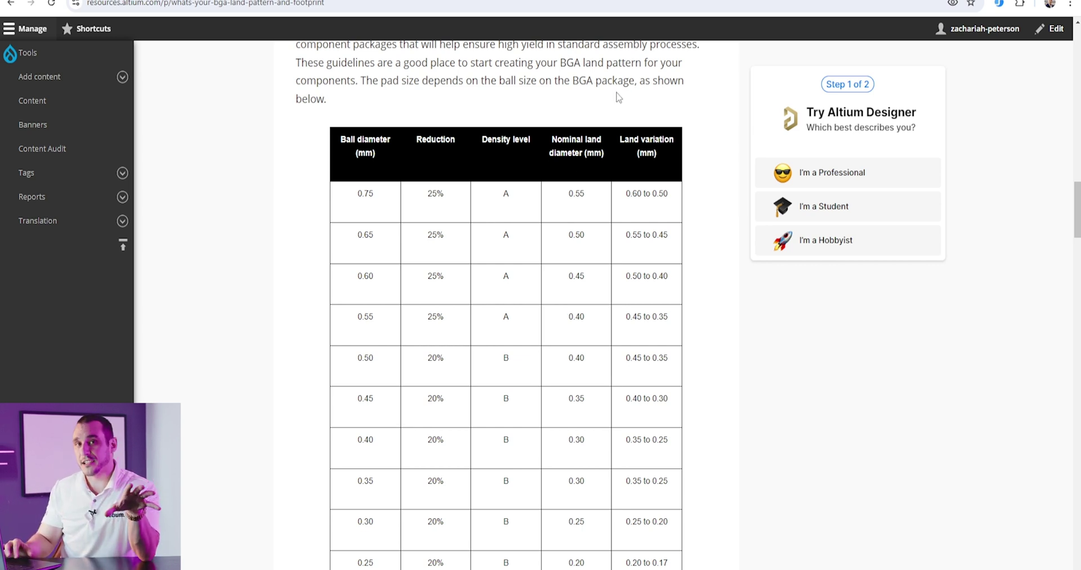
key(ctrl+Tab)
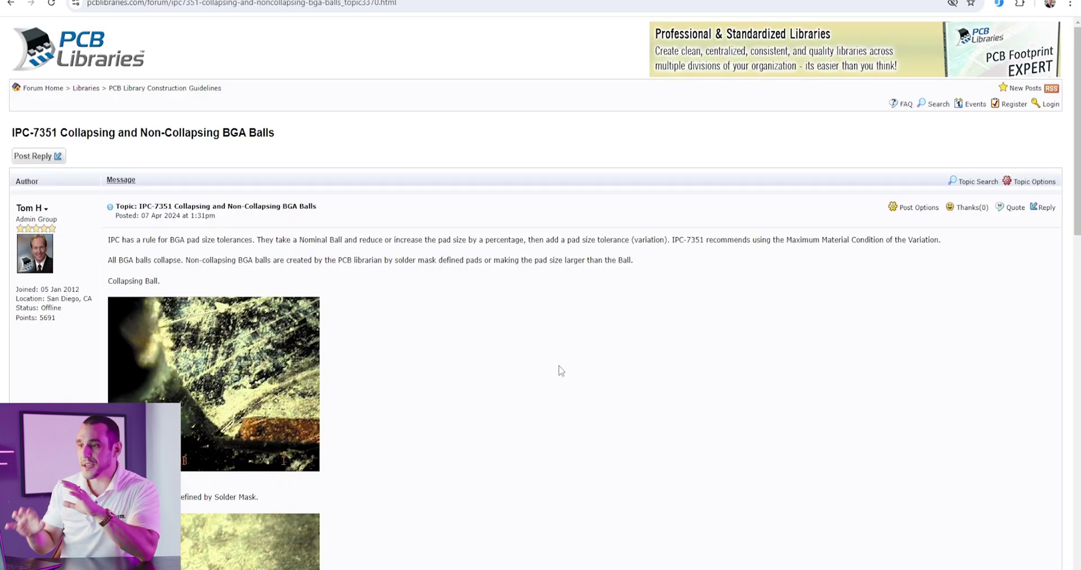
Step: Enlarge the forum's collapsing/non-collapsing BGA tables, then return to the Excel ball-to-land sheet
scroll(561, 370, down, 10)
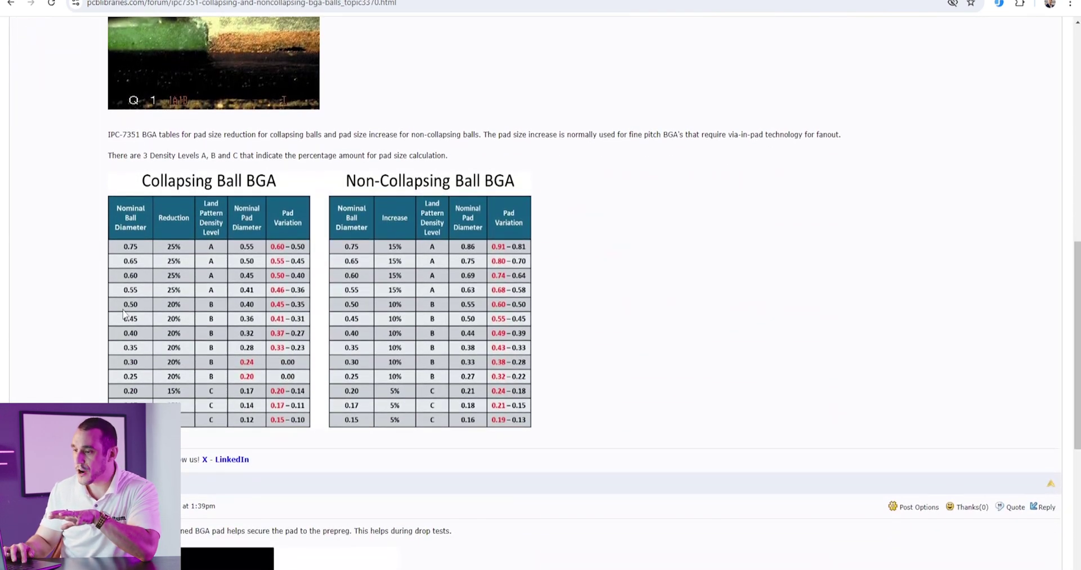
key(ctrl+plus)
key(ctrl+plus)
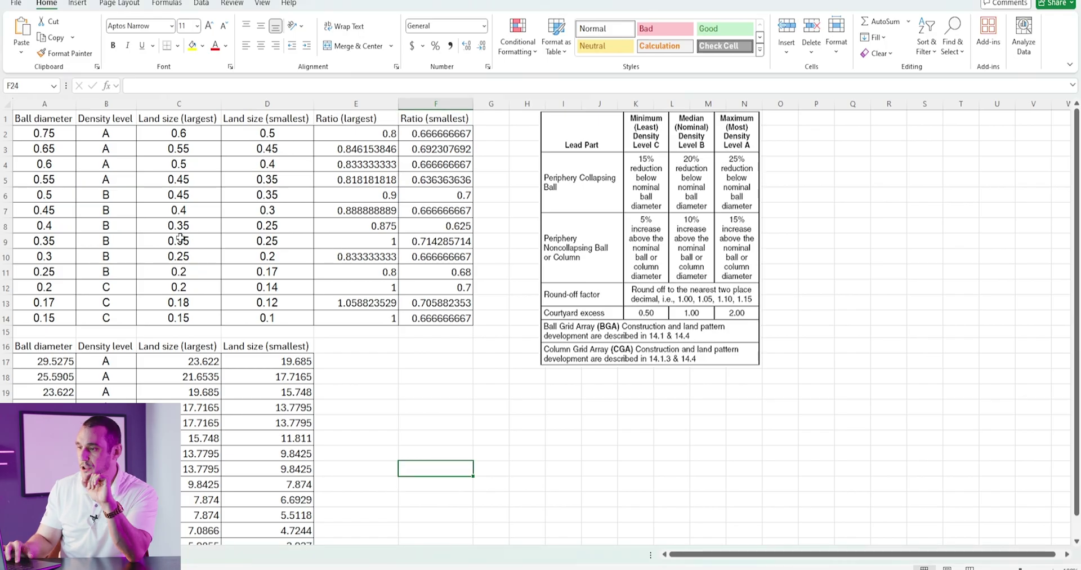
click(179, 239)
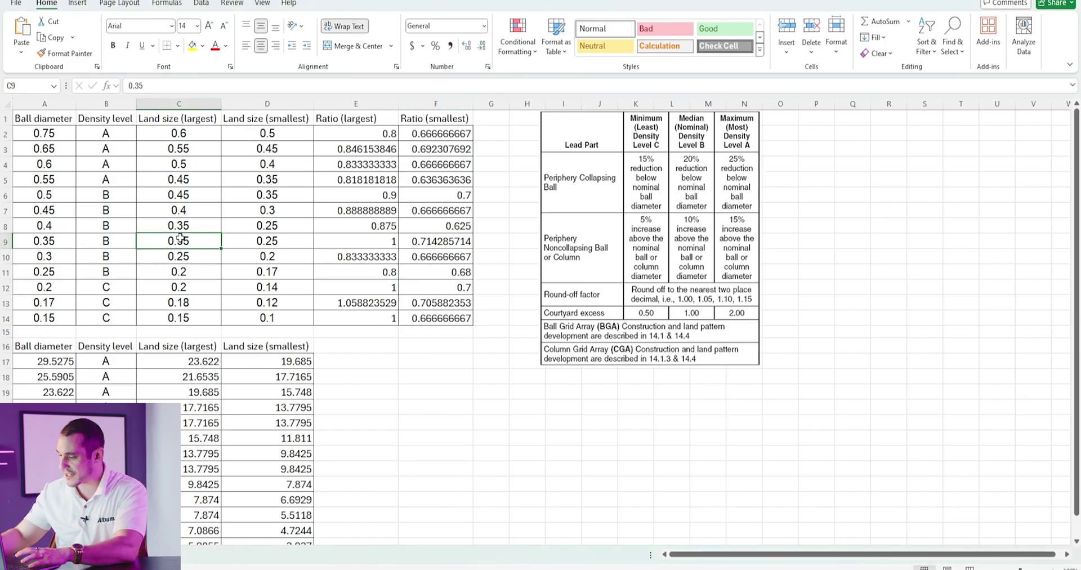
key(ctrl+Home)
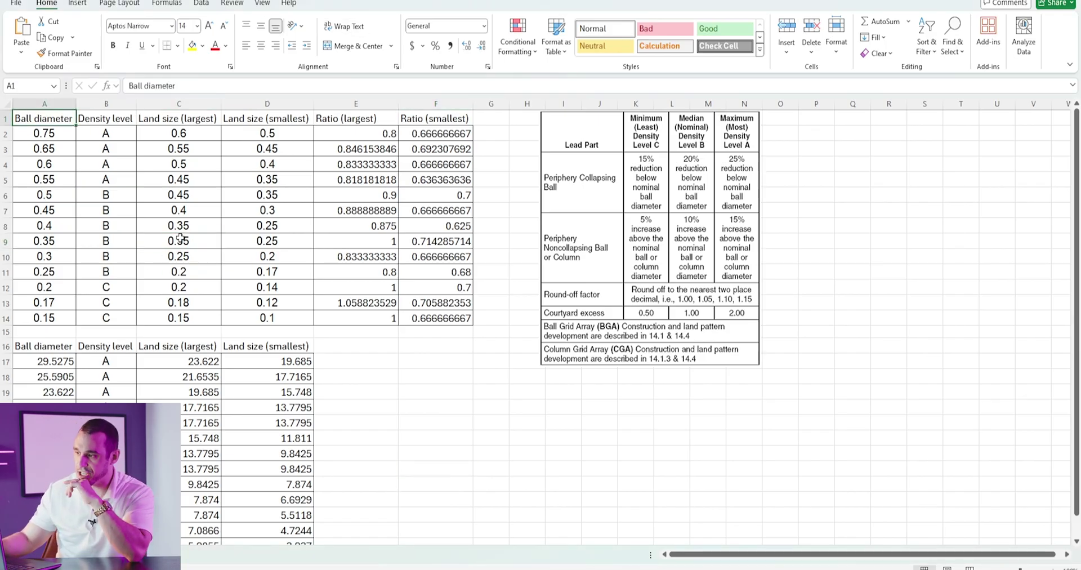
click(294, 137)
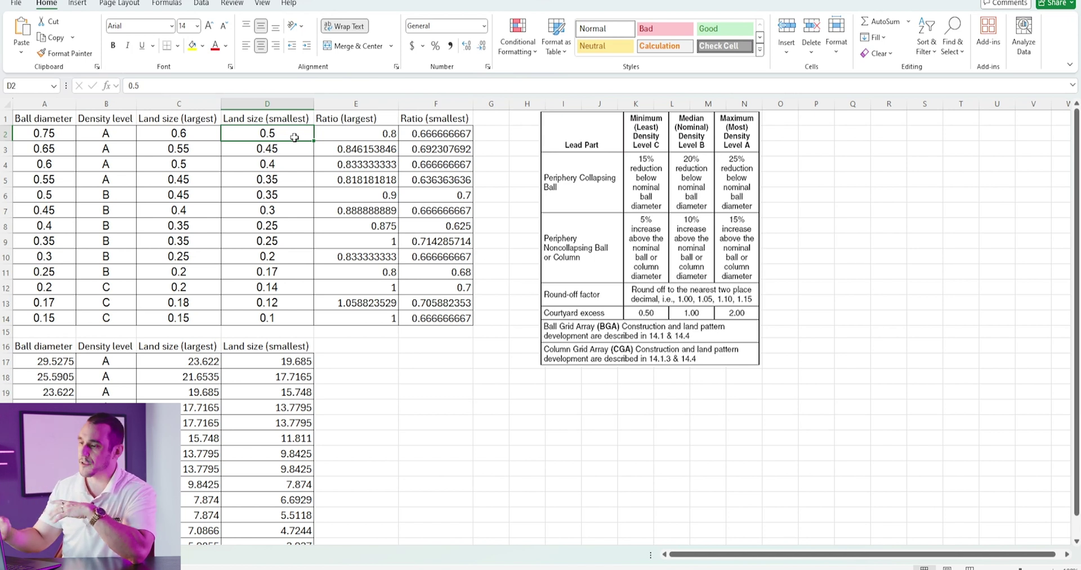
drag(56, 127, 288, 133)
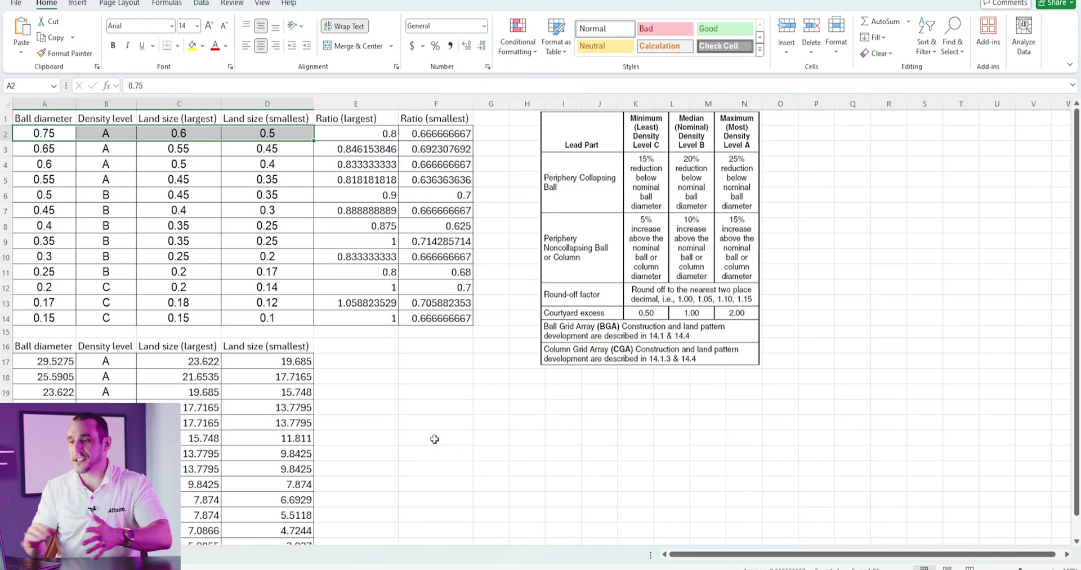
click(62, 329)
click(56, 316)
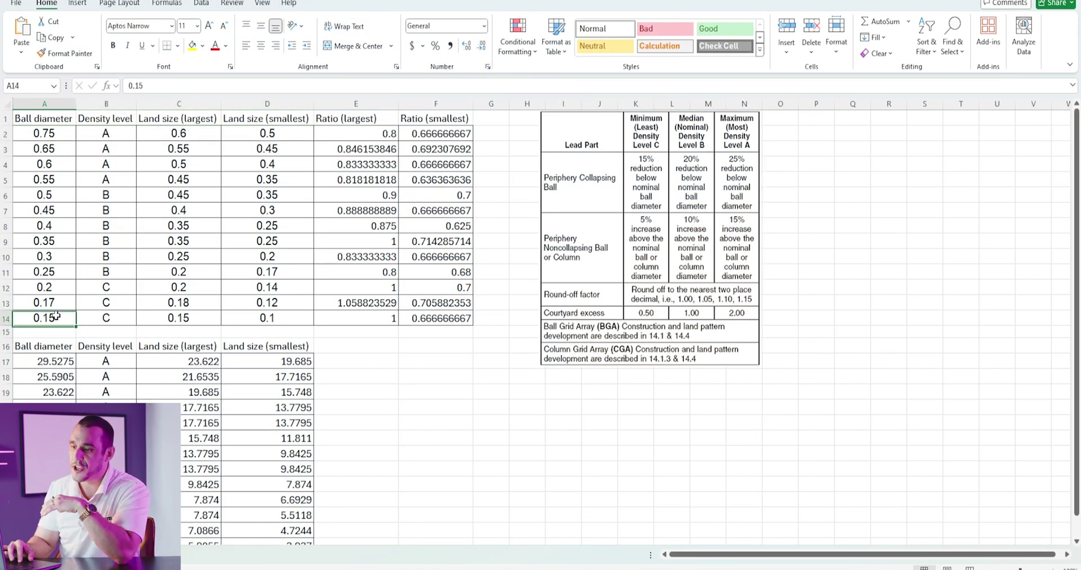
key(Down)
key(Down)
key(Down)
key(Down)
key(Down)
key(Down)
key(Down)
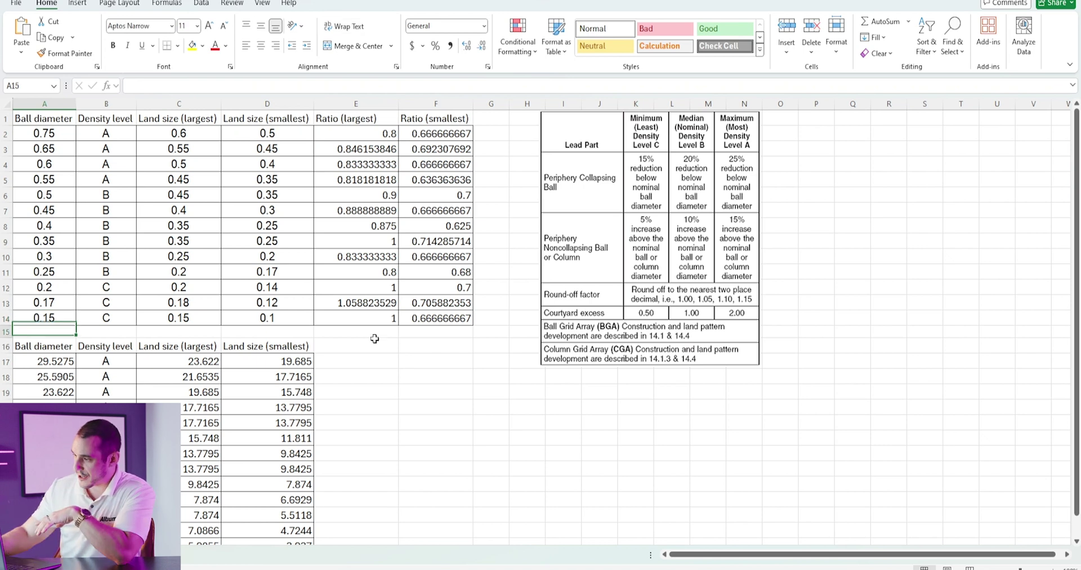
key(Down)
key(Down)
key(Down)
key(Down)
key(Down)
key(Down)
key(Down)
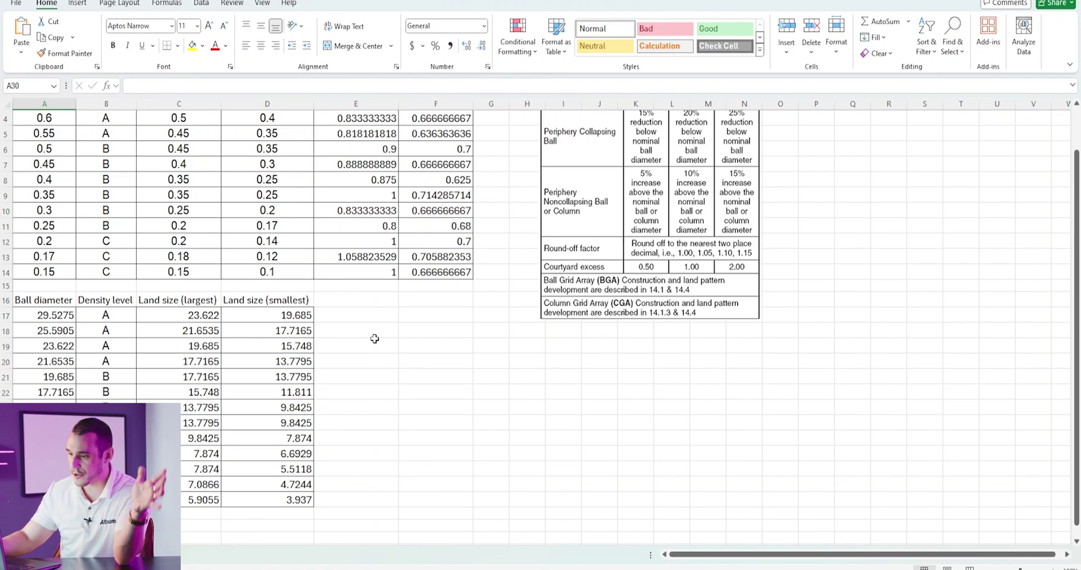
click(196, 314)
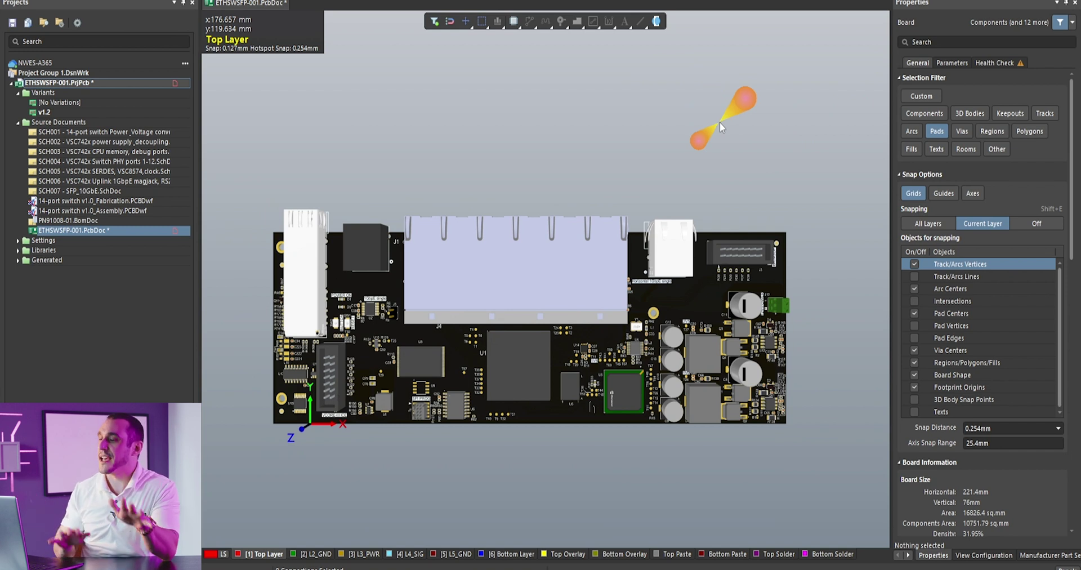
Step: Switch to 2D single-layer view, zoom into the BGA and select pad AA10 (0.5 × 0.5 mm round)
drag(719, 123, 680, 125)
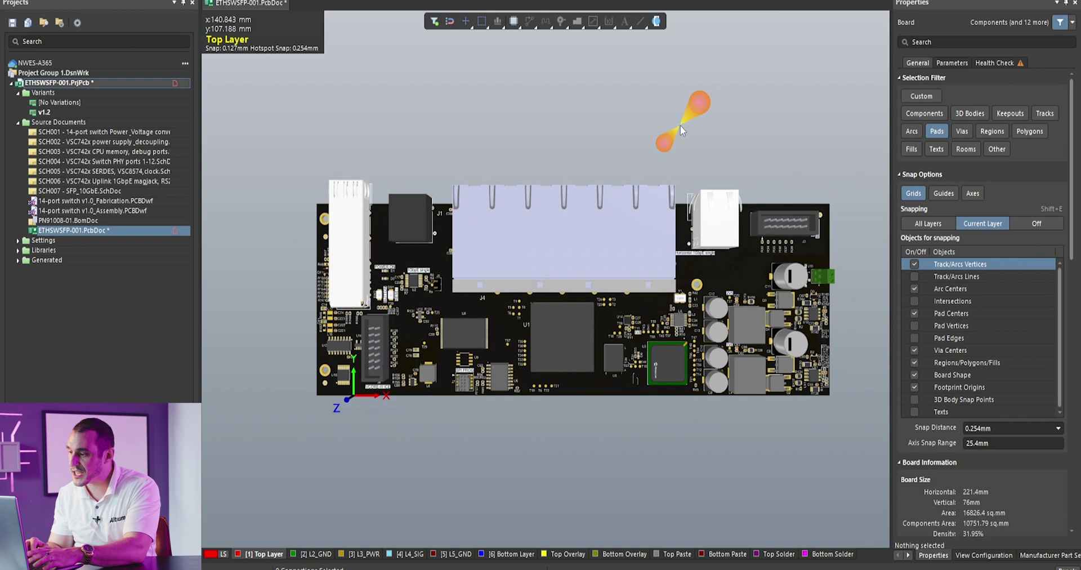
key(2)
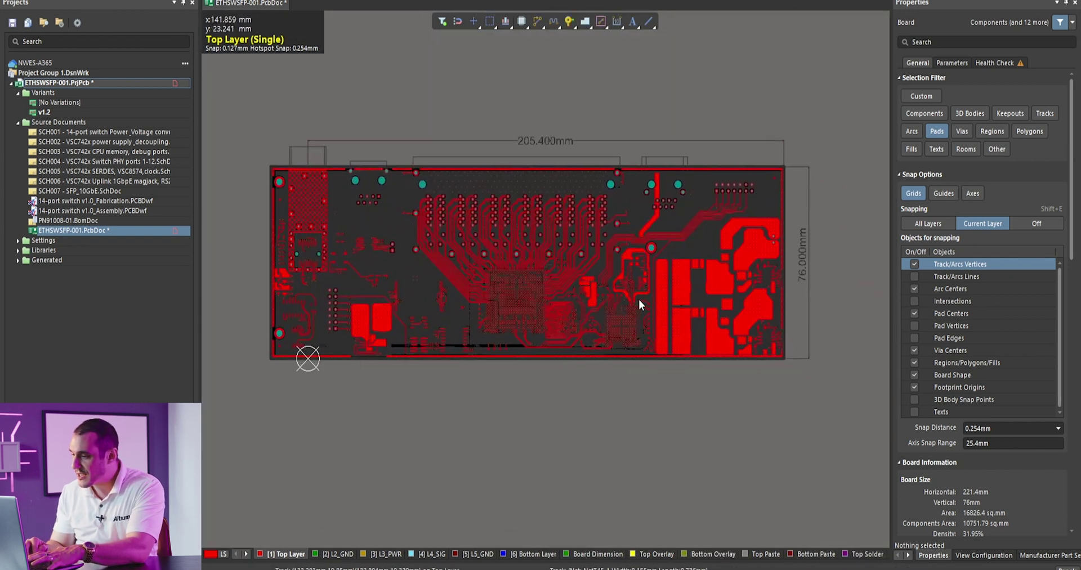
scroll(517, 326, up, 4)
scroll(516, 325, up, 3)
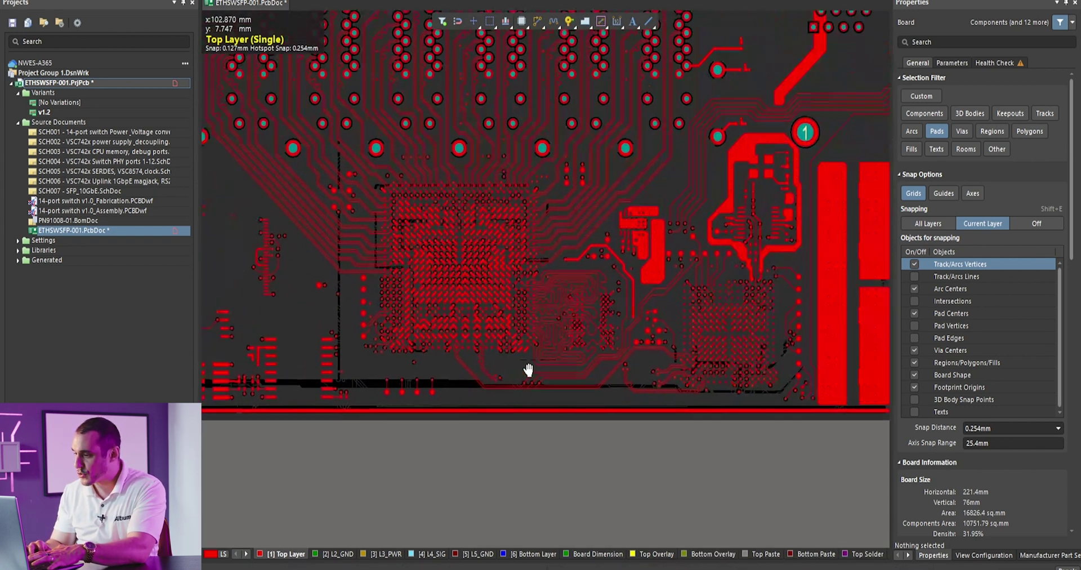
scroll(422, 256, up, 4)
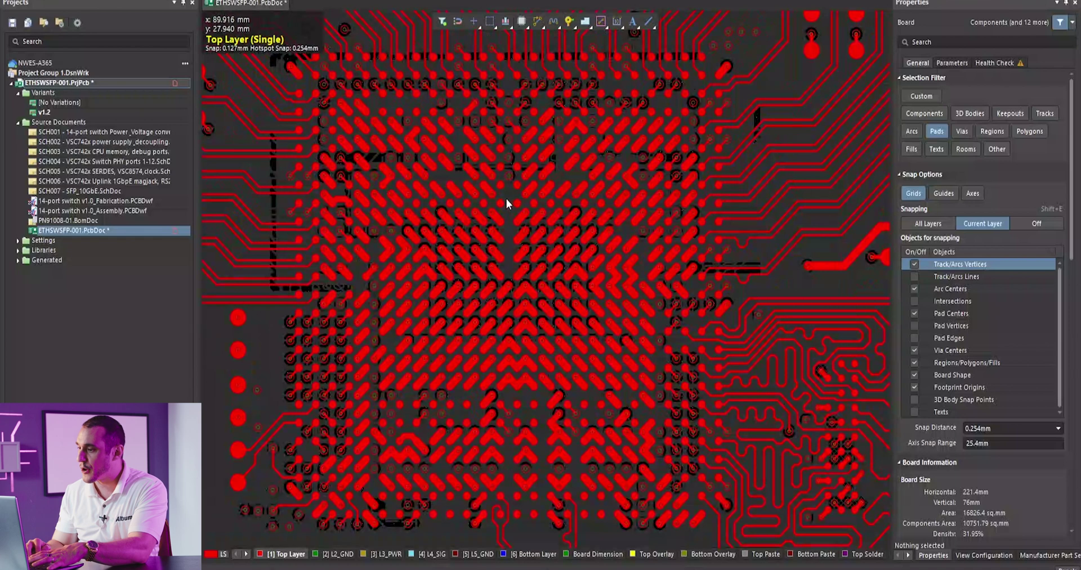
scroll(441, 290, down, 5)
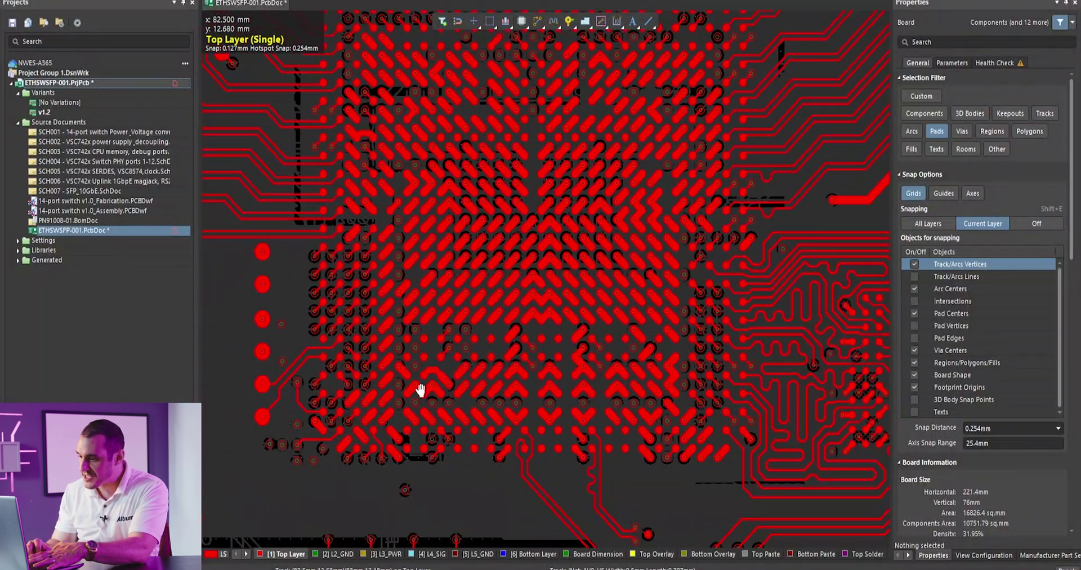
scroll(506, 296, up, 6)
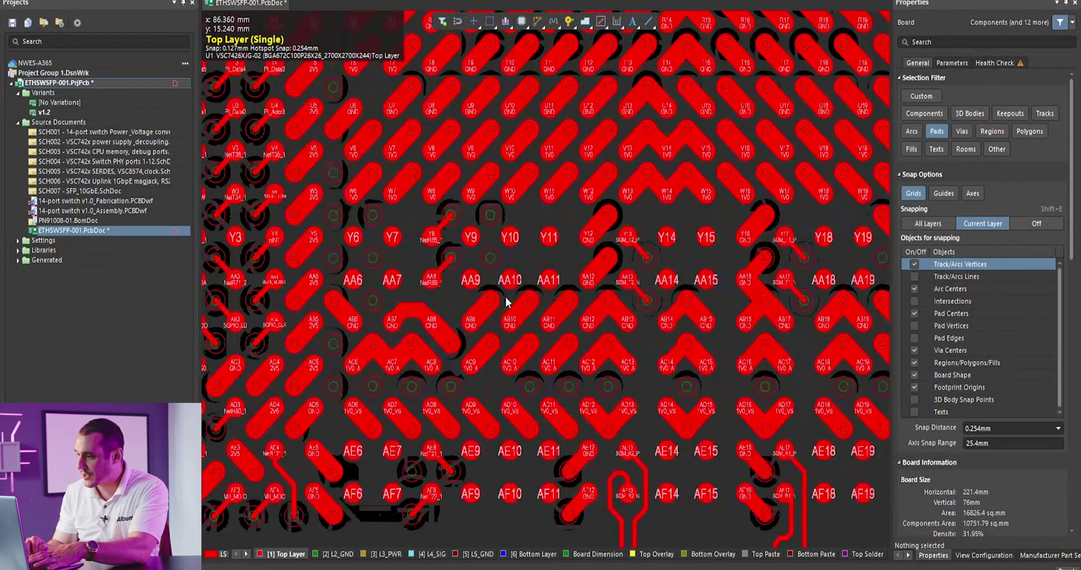
click(520, 256)
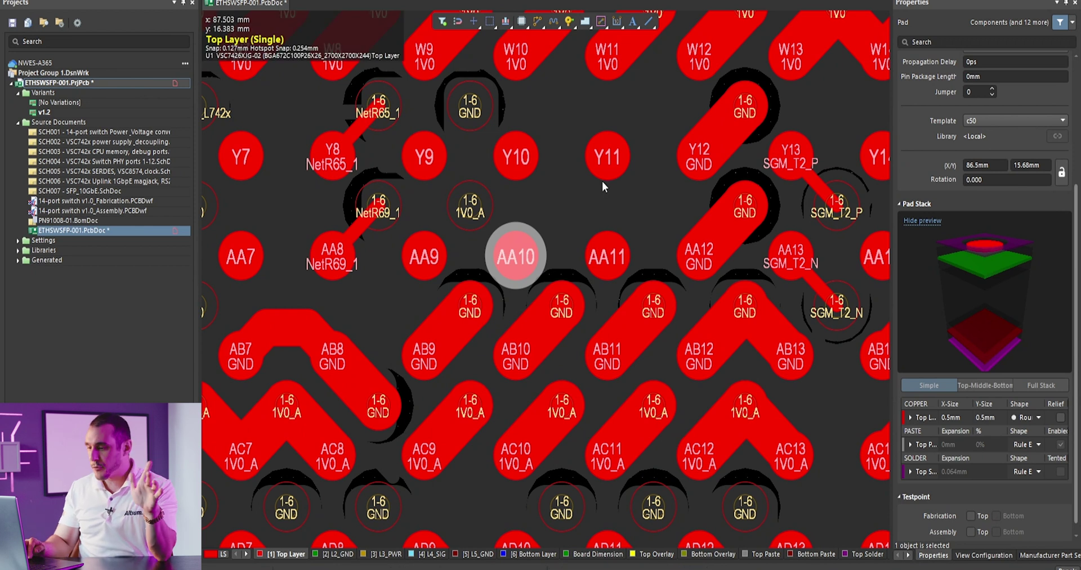
Step: Find the VSC7426 datasheet's tolerance table showing ball diameter b as 0.50/0.60/0.70 mm
key(alt+Tab)
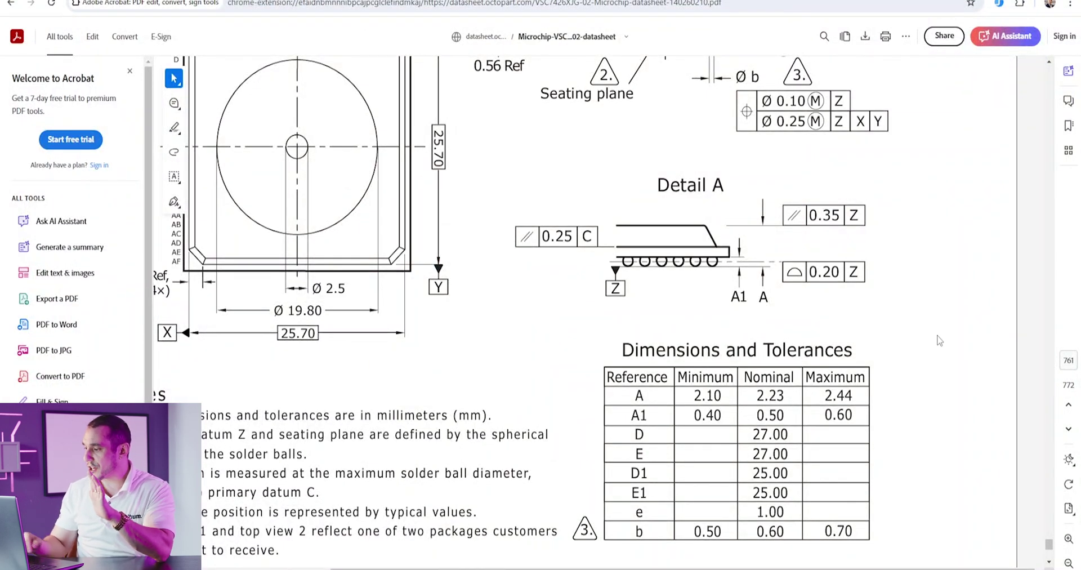
scroll(939, 339, up, 1)
scroll(939, 340, up, 1)
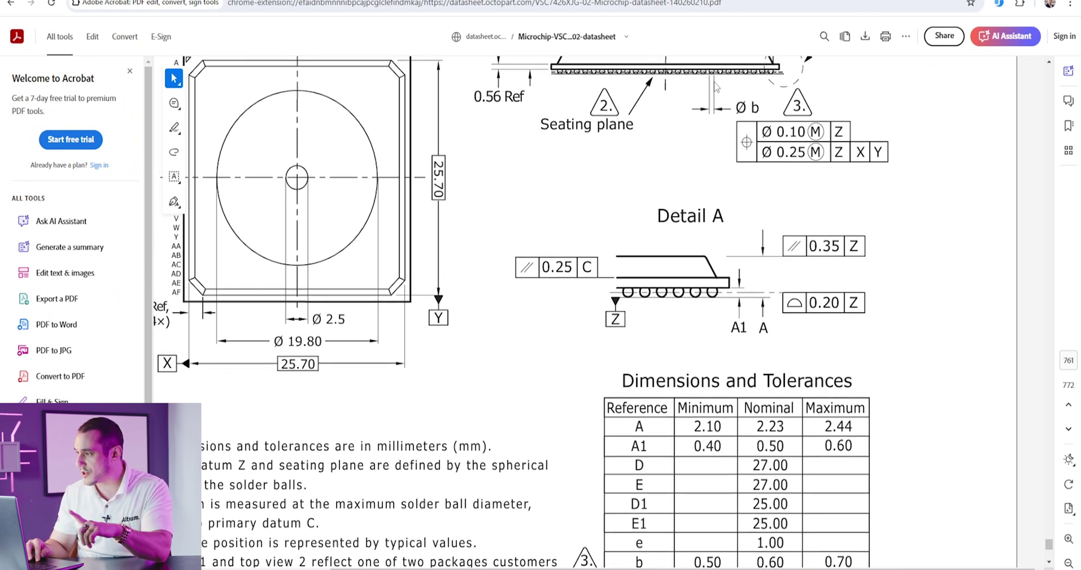
scroll(911, 413, down, 2)
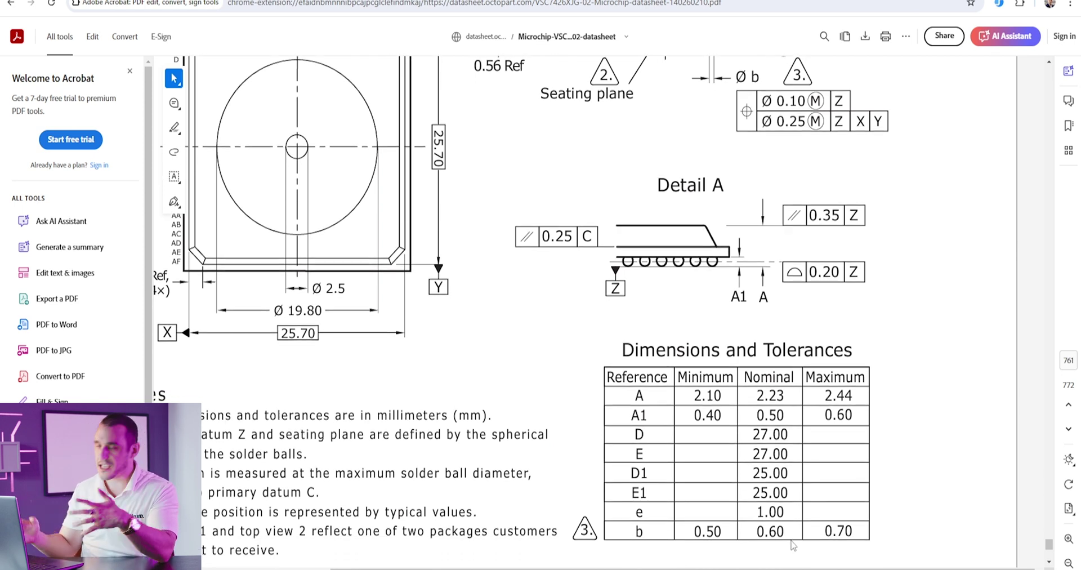
Step: Check the BGA land pattern article's table, then return to pad AA10 in Altium Designer
key(ctrl+Tab)
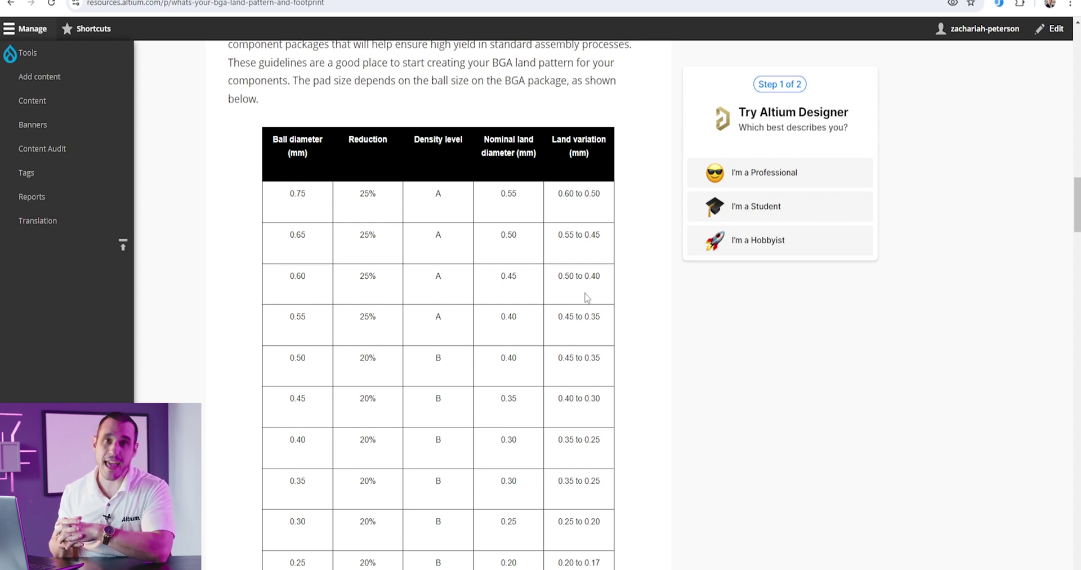
key(alt+Tab)
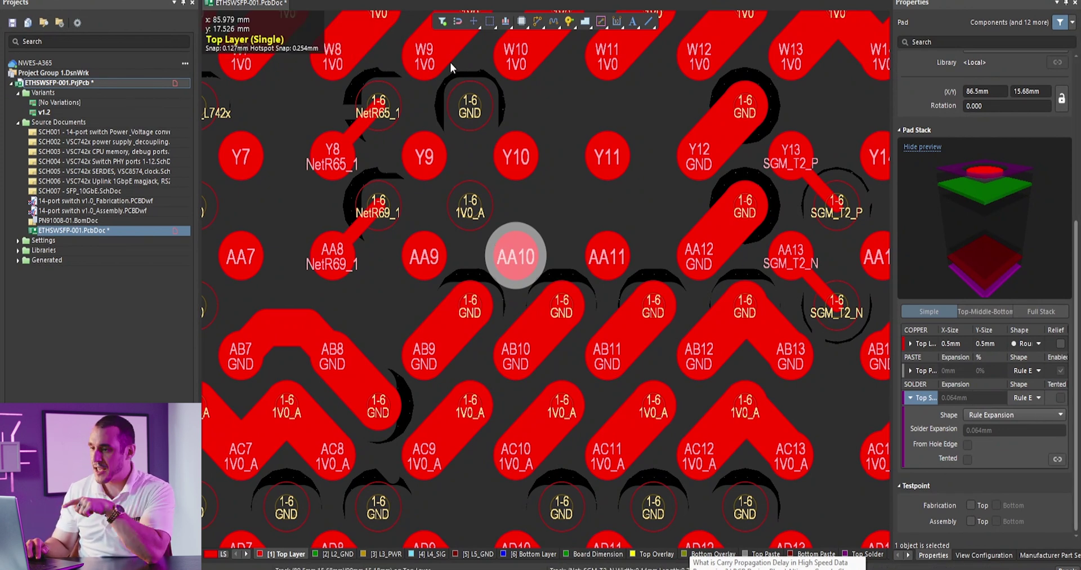
key(d)
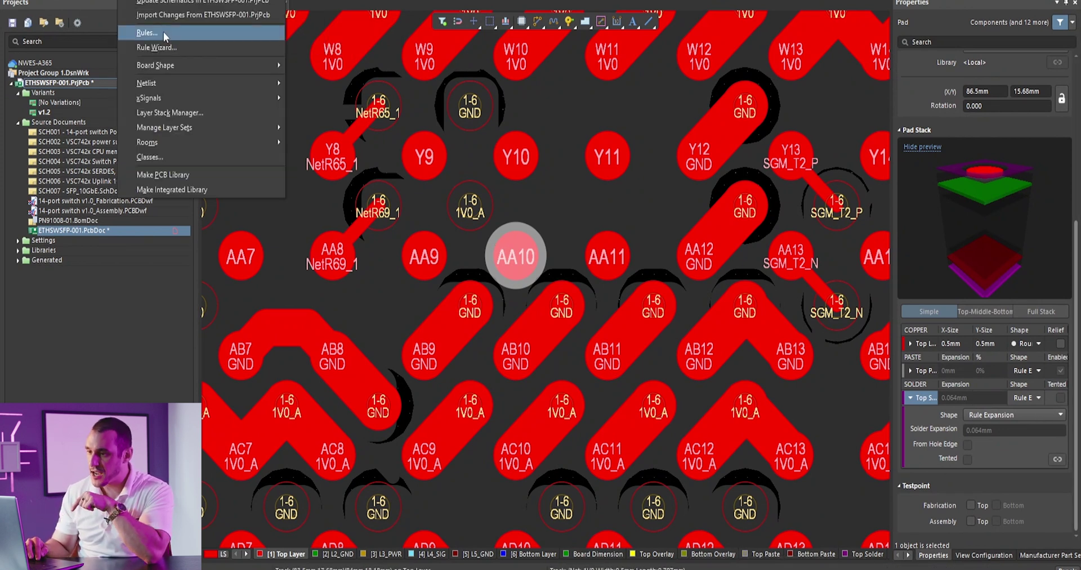
click(163, 32)
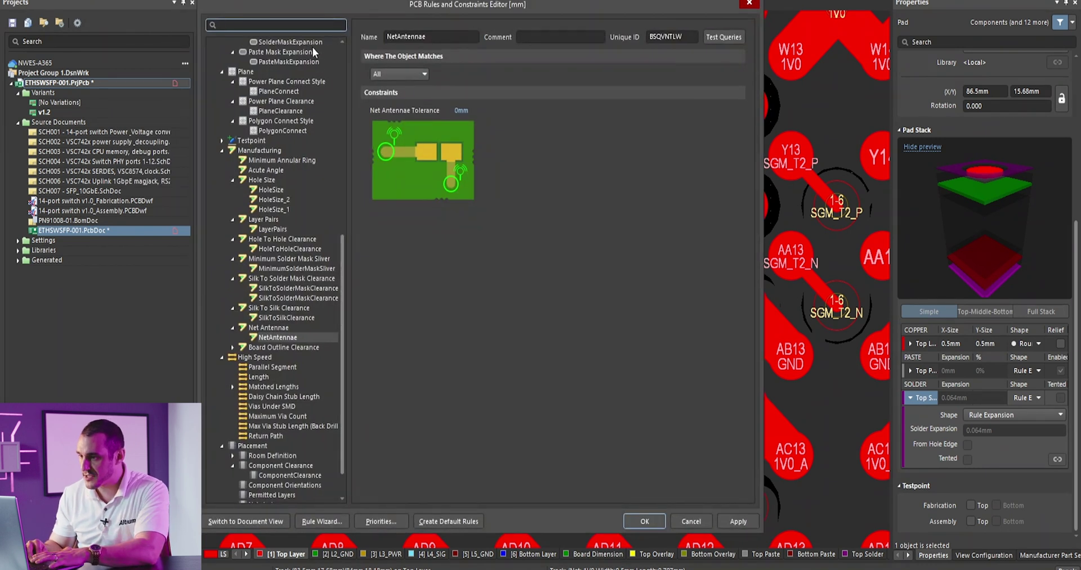
click(310, 43)
drag(342, 281, 342, 241)
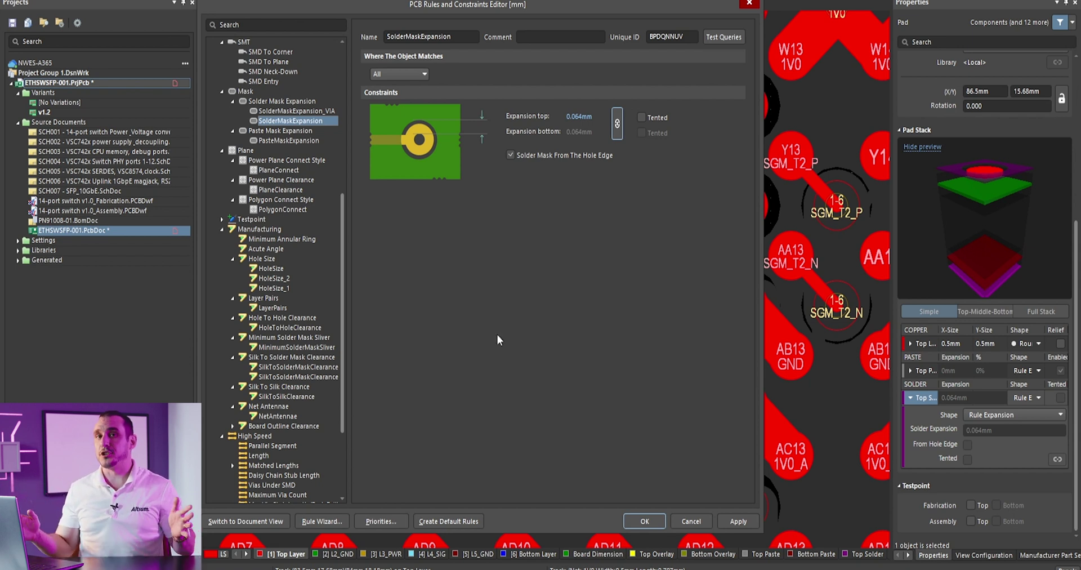
click(698, 516)
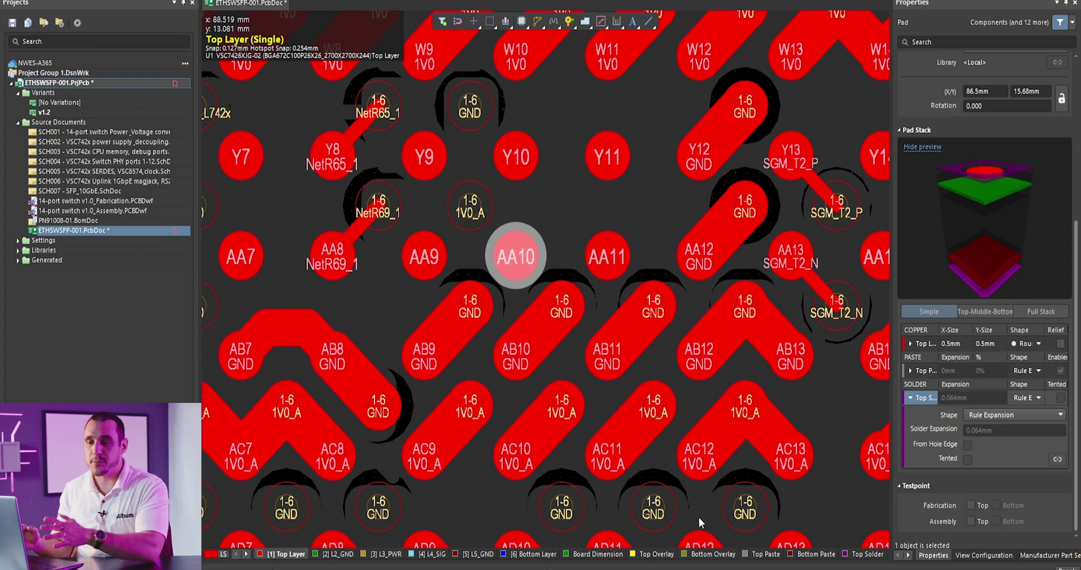
Step: Zoom out from the BGA and reopen the design rules with D, R at SolderMaskExpansion (0.064 mm)
scroll(698, 517, down, 2)
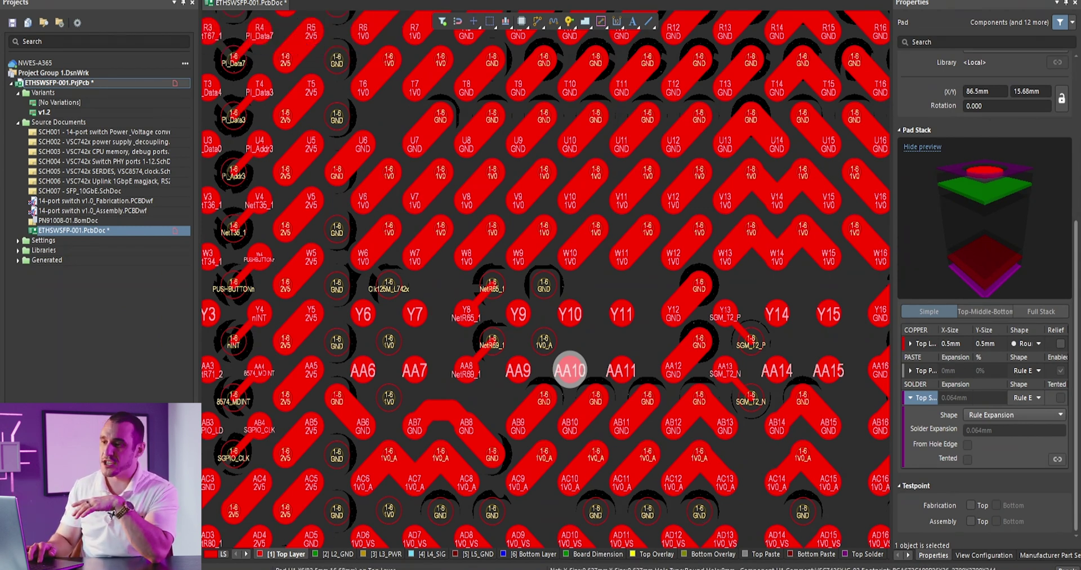
key(d)
key(r)
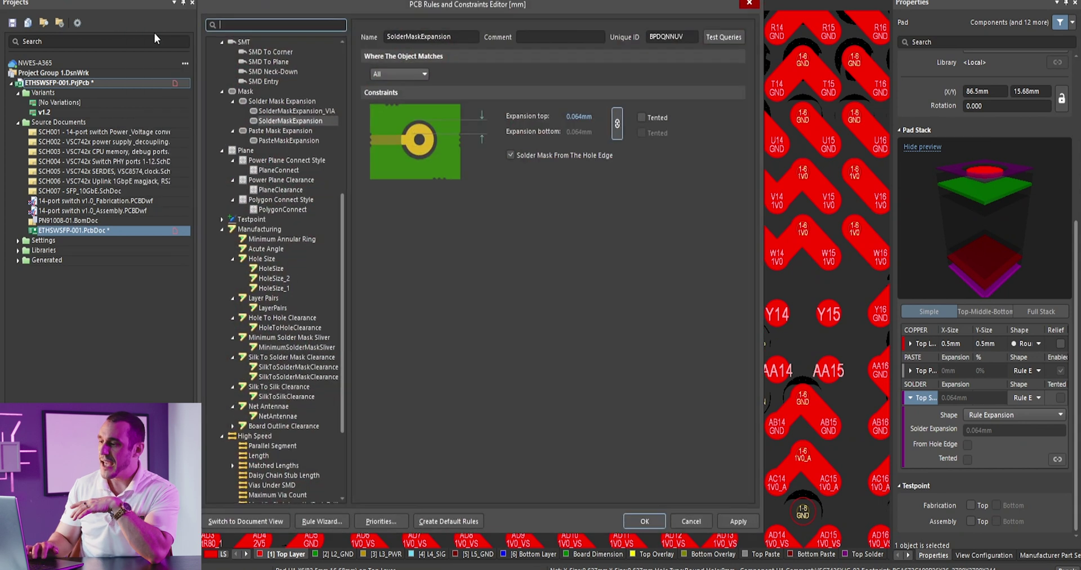